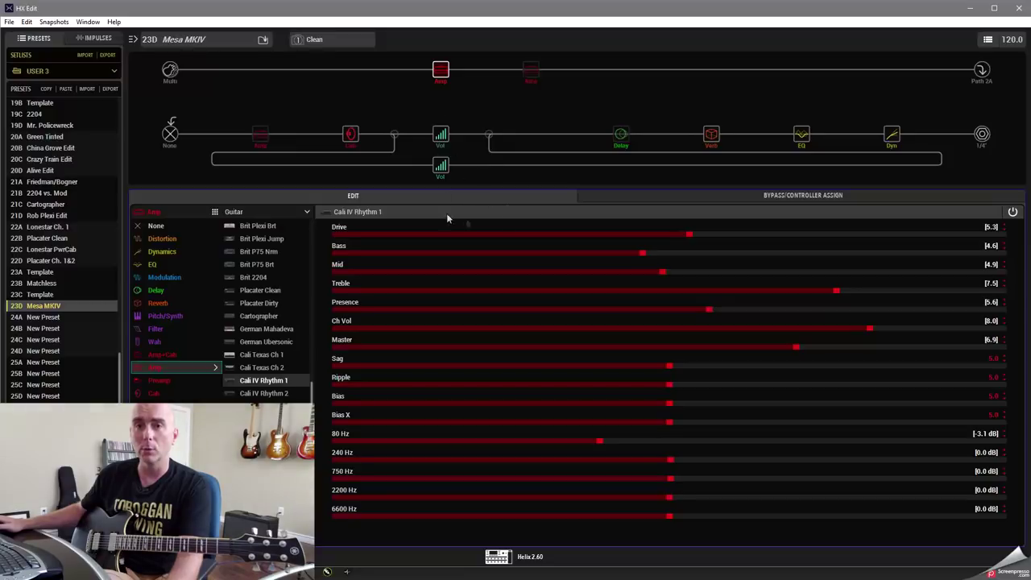
# - Inspect the parameters of the compressor, delay and EQ blocks on the second path
pyautogui.moveTo(441, 149)
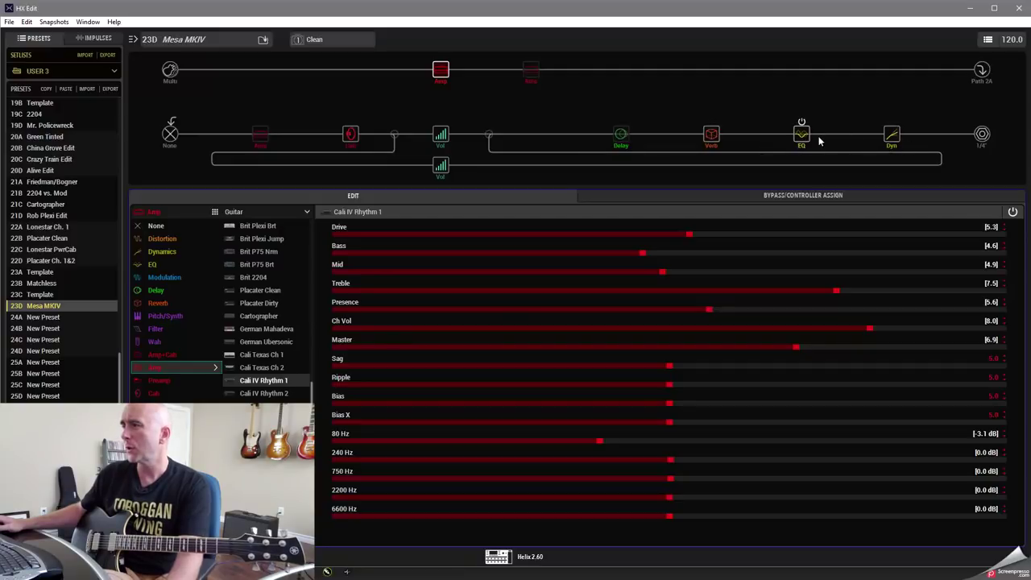
pyautogui.click(891, 137)
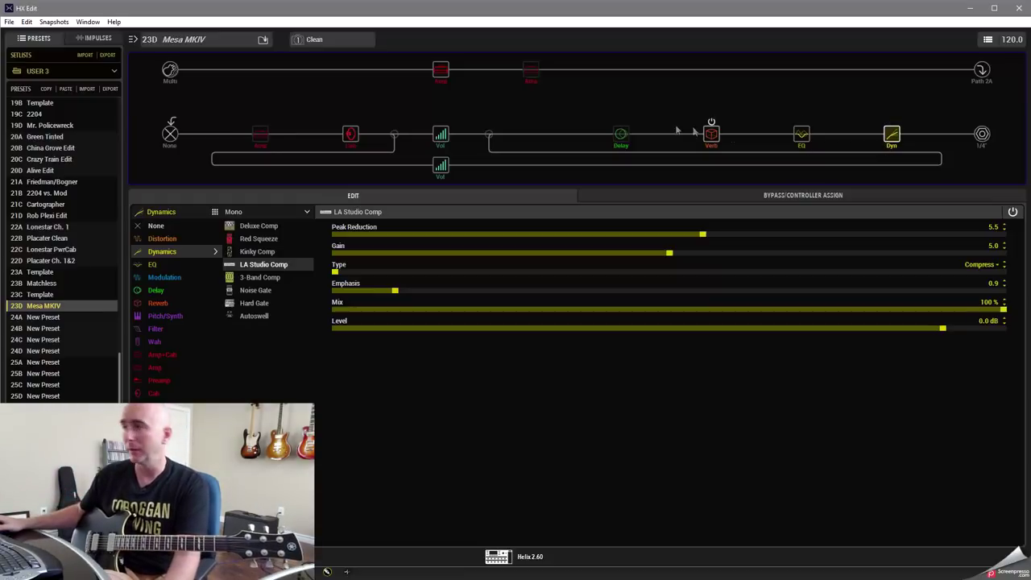
pyautogui.click(624, 137)
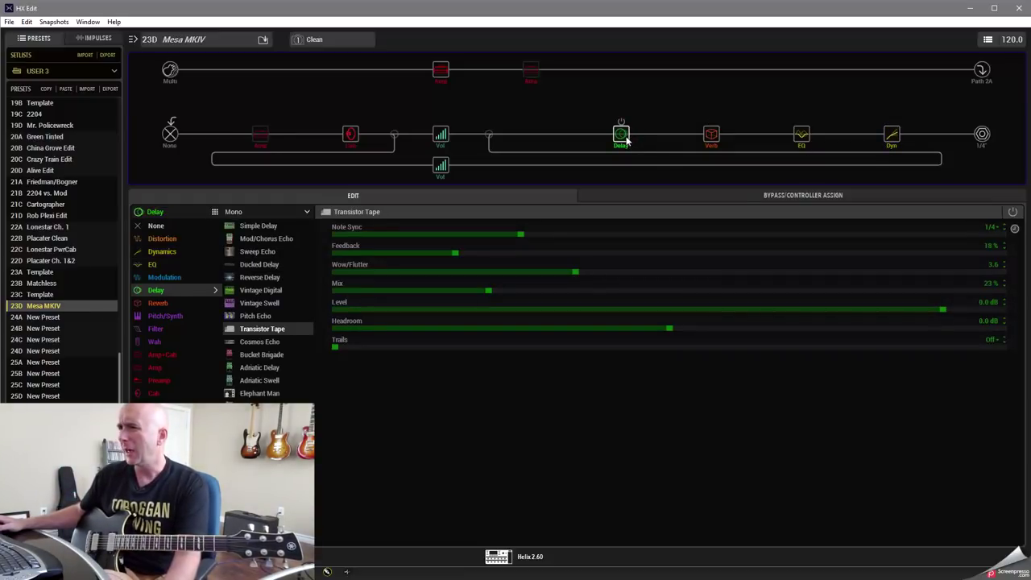
pyautogui.click(801, 134)
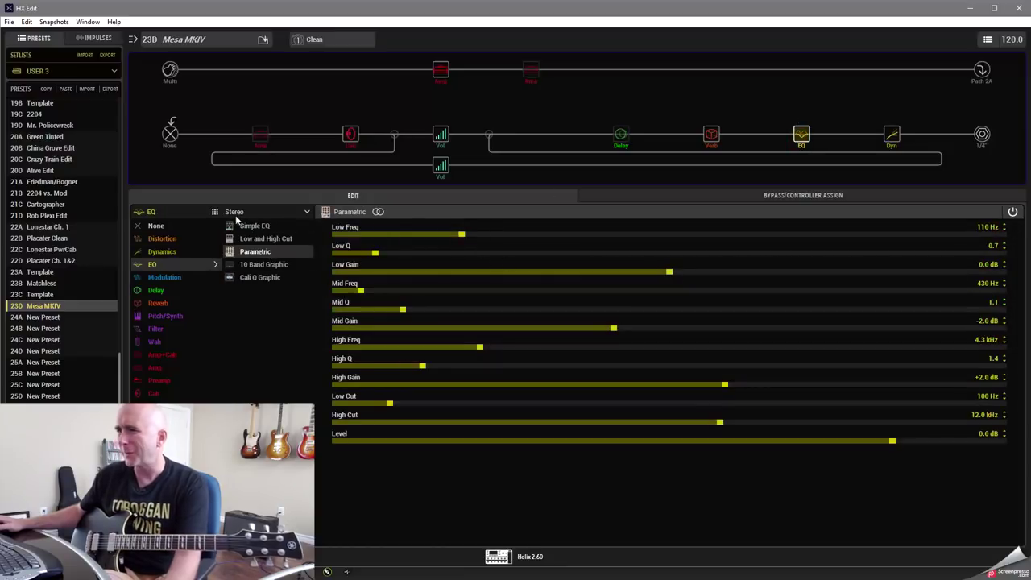
pyautogui.click(891, 139)
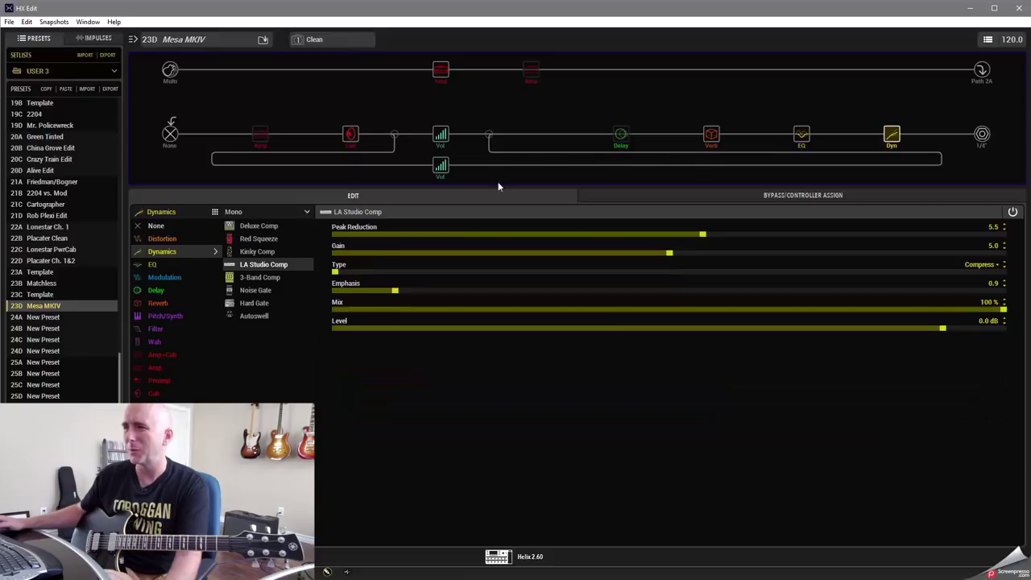
# - Inspect the settings of the preset's three amp blocks: Cali IV Rhythm 1, Cali IV Rhythm 2 and Cali IV Lead
pyautogui.click(440, 73)
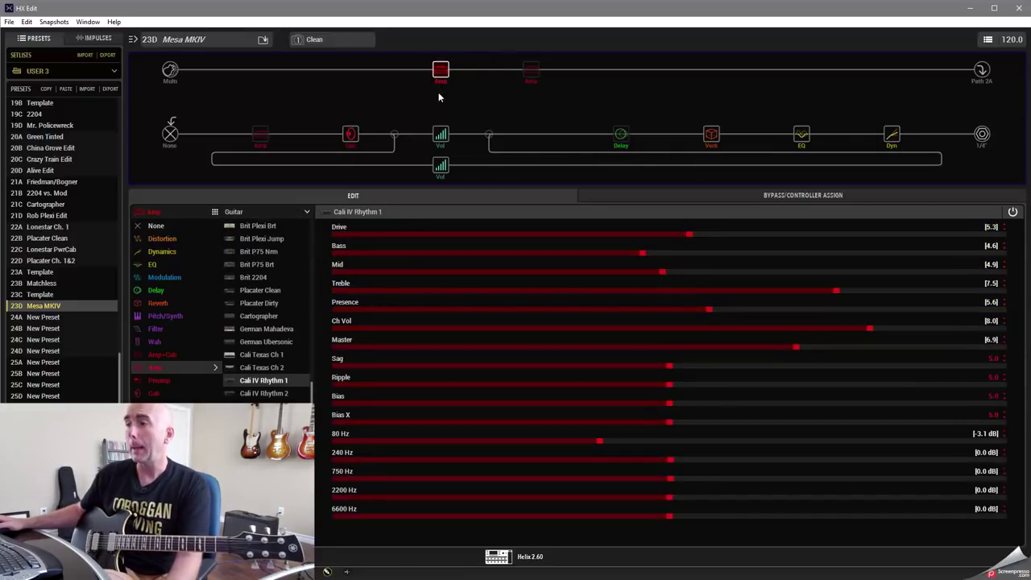
pyautogui.rightClick(441, 77)
pyautogui.click(405, 81)
pyautogui.click(531, 70)
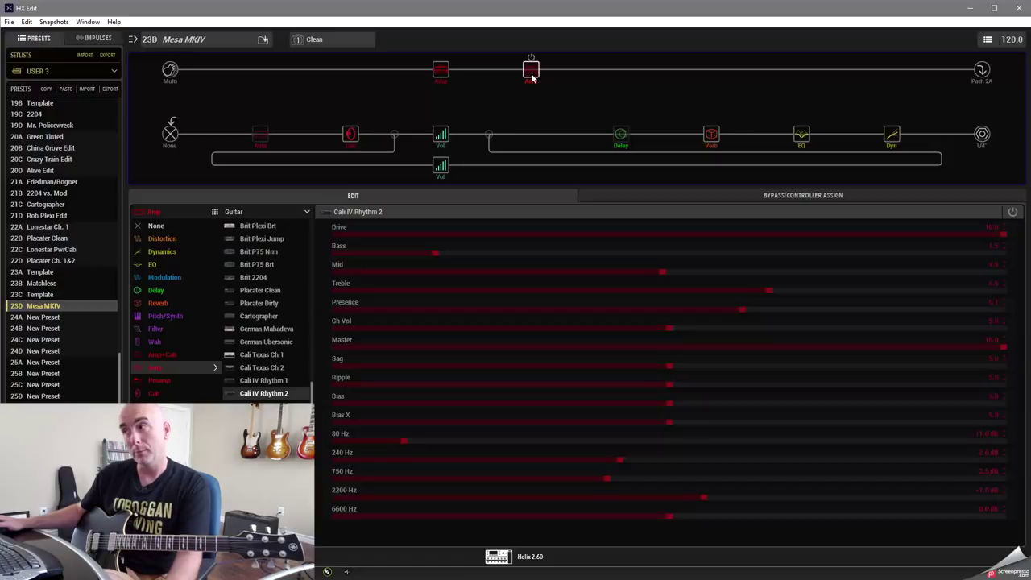
pyautogui.click(262, 149)
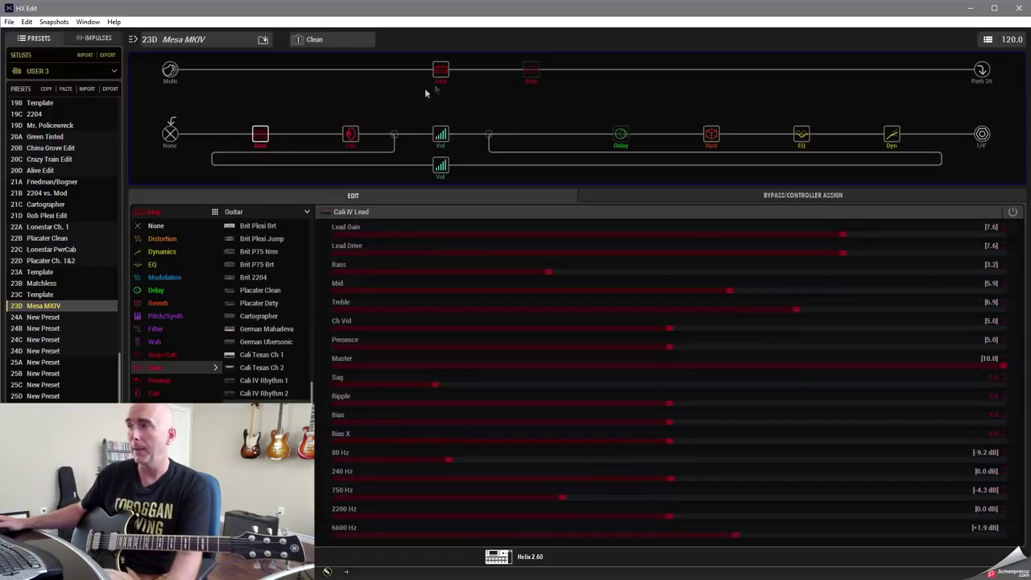
# - Recall the Clean snapshot and examine the cab block and the Cali IV Rhythm 1 amp in it
pyautogui.click(331, 47)
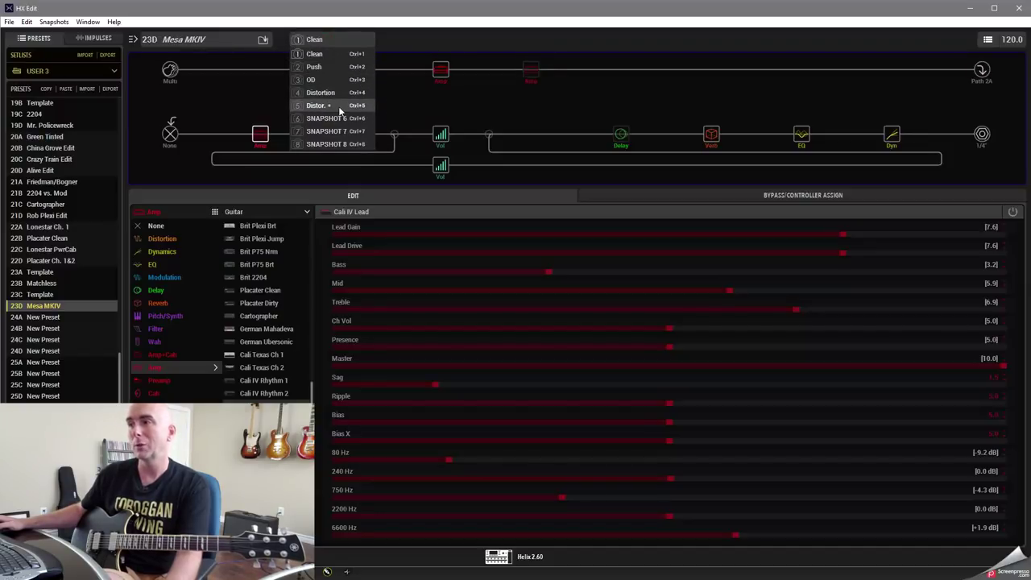
pyautogui.click(334, 55)
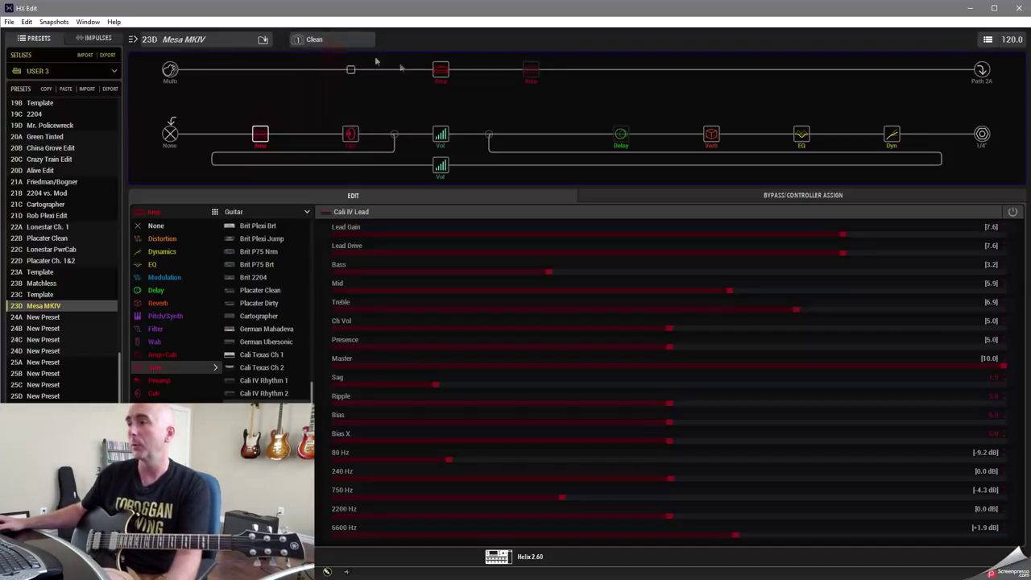
pyautogui.click(350, 133)
pyautogui.click(361, 138)
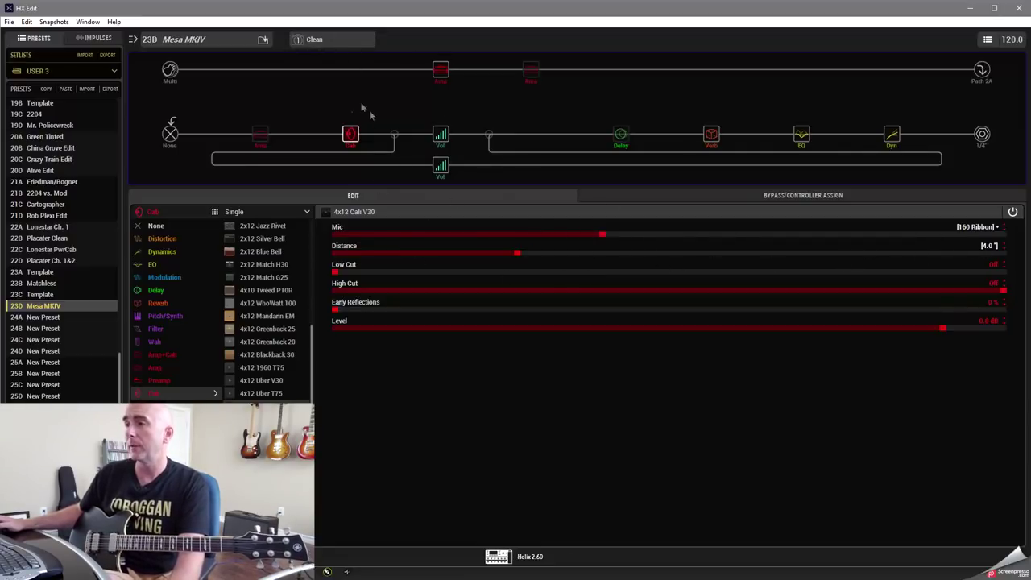
pyautogui.click(441, 70)
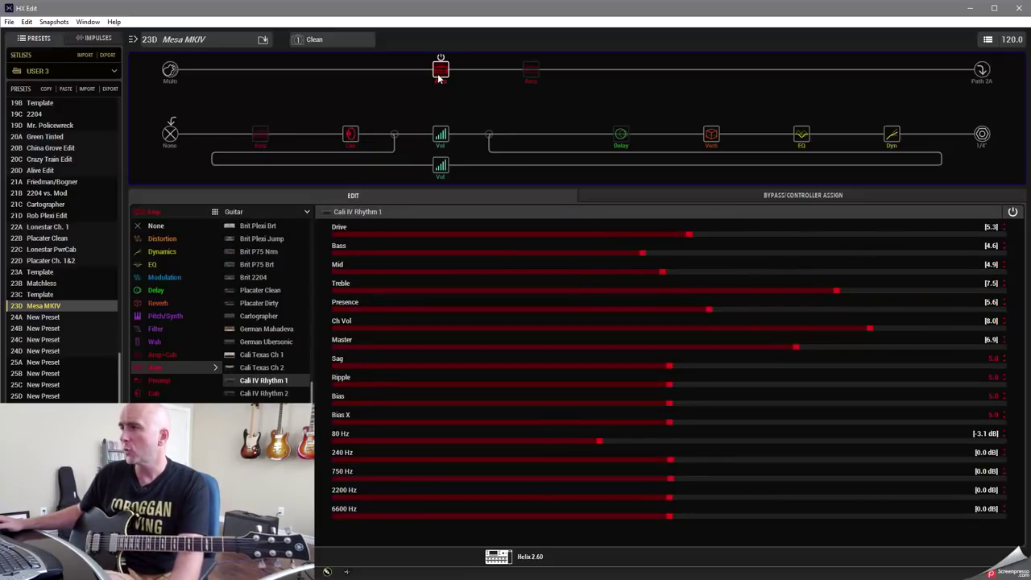
# - Switch to the Push snapshot for comparison and return to Clean
pyautogui.click(327, 40)
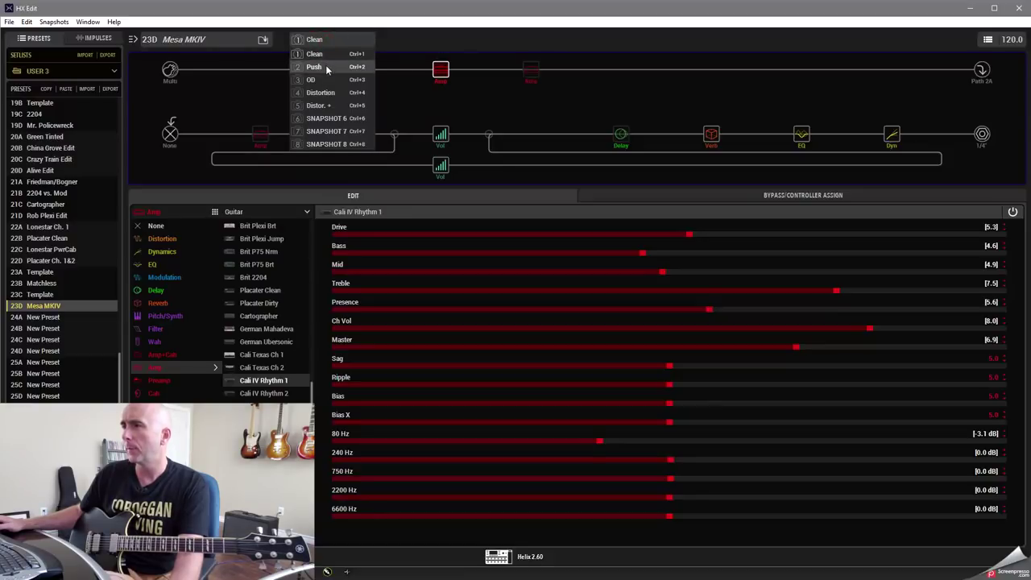
pyautogui.click(325, 67)
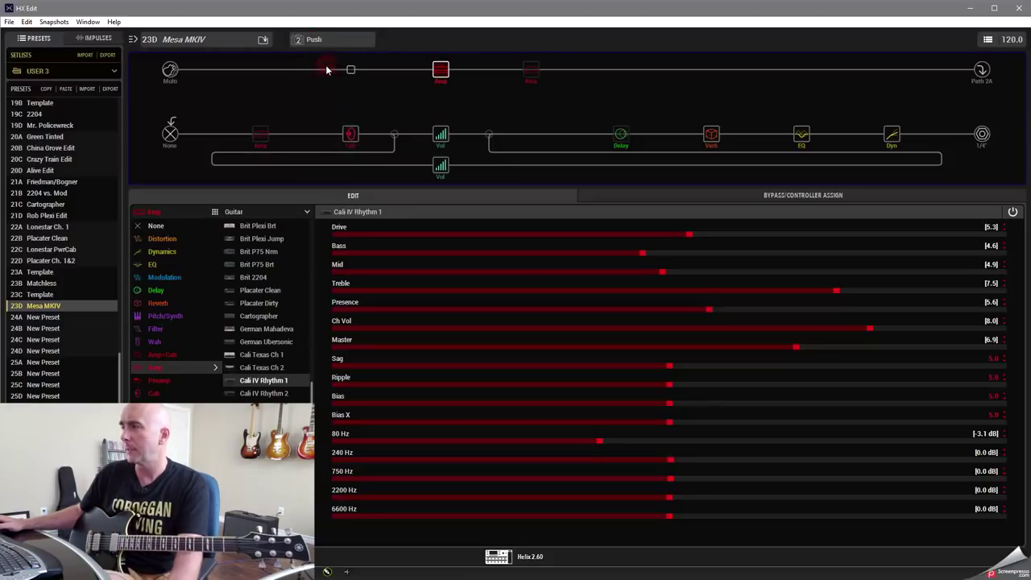
pyautogui.click(327, 40)
pyautogui.click(328, 51)
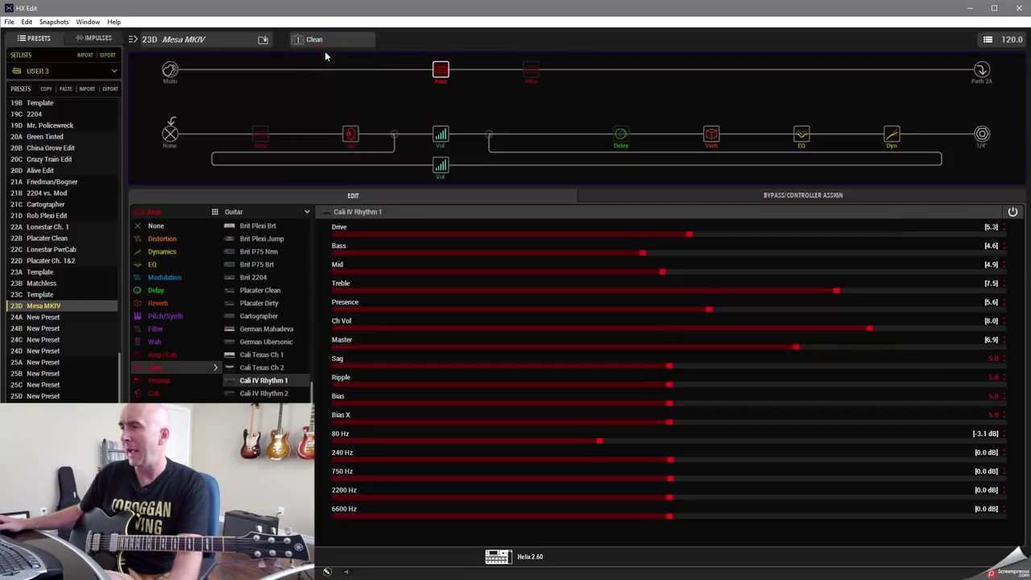
# - Show the Cali IV Rhythm 2 amp's settings and compare the signal chain between the Distortion and Clean snapshots
pyautogui.click(531, 73)
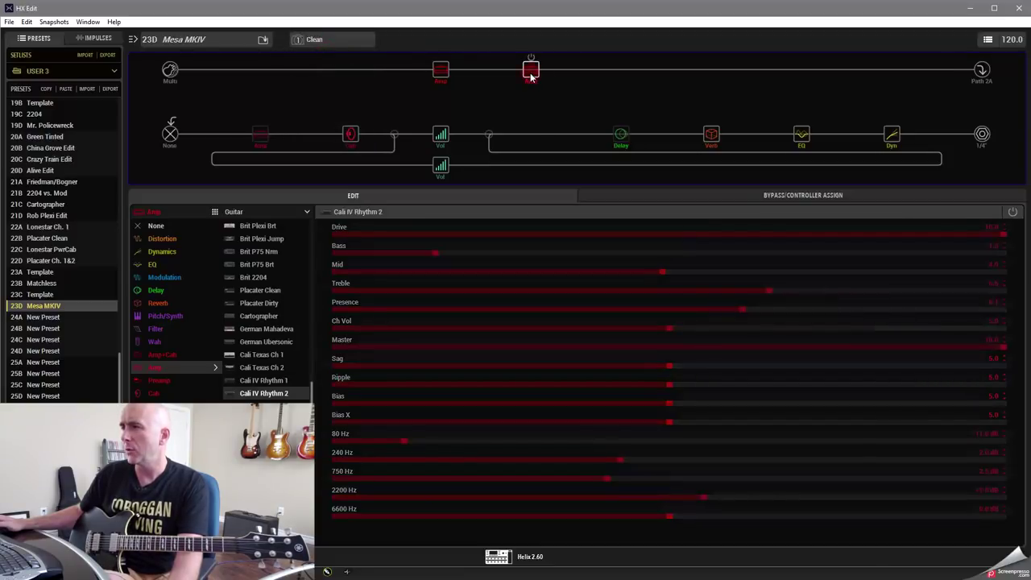
pyautogui.click(330, 39)
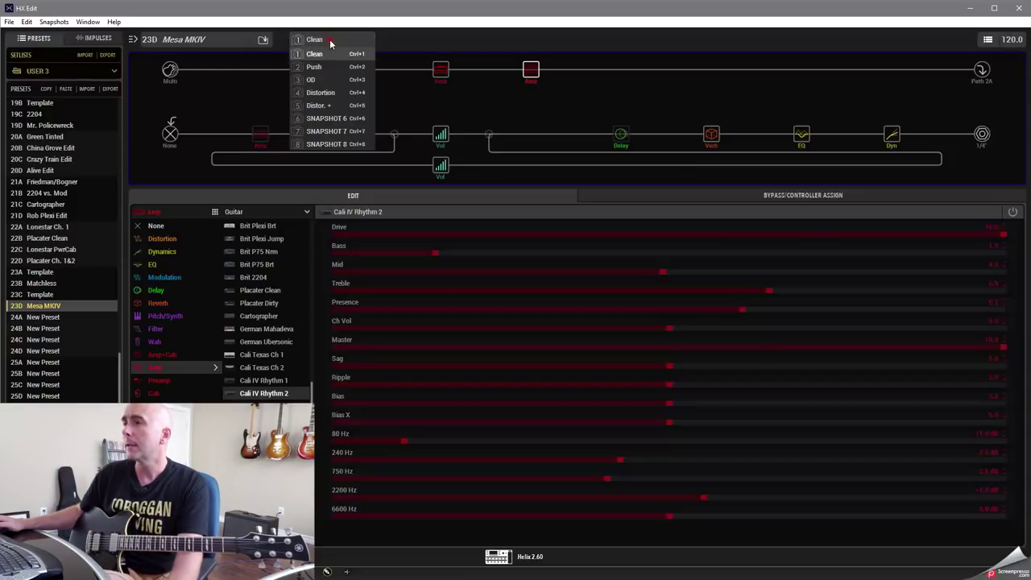
pyautogui.click(327, 96)
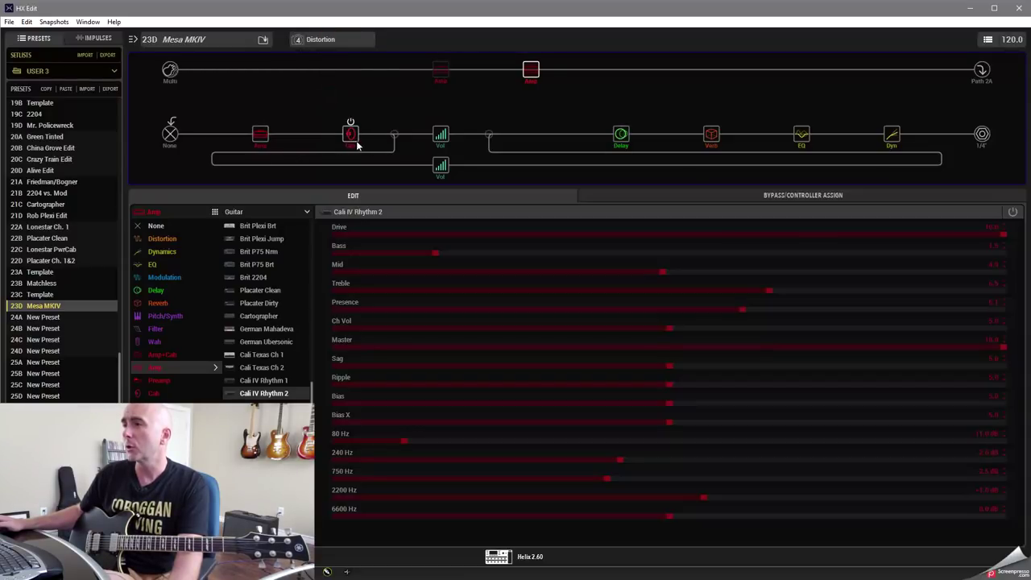
pyautogui.click(318, 39)
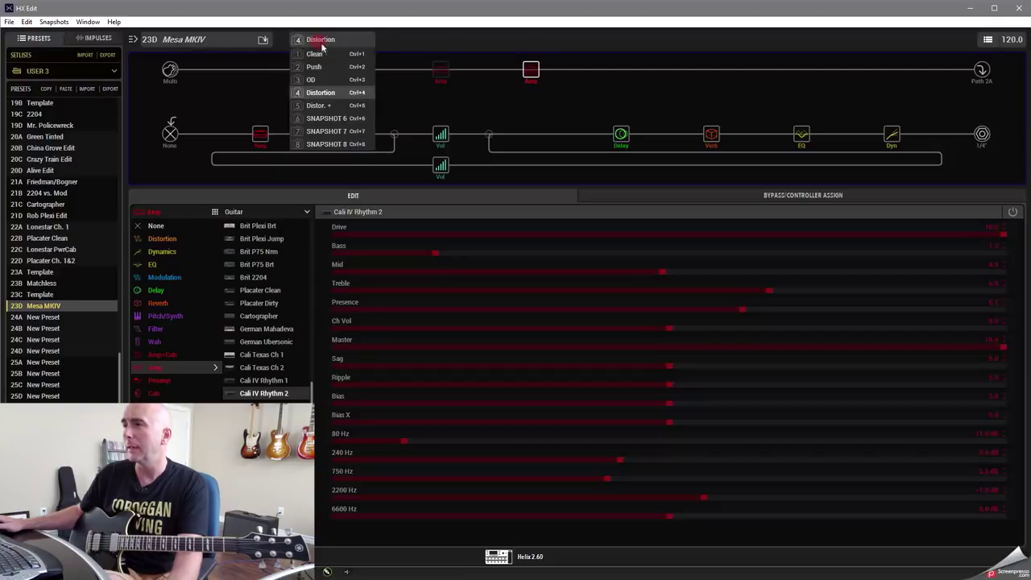
pyautogui.click(325, 51)
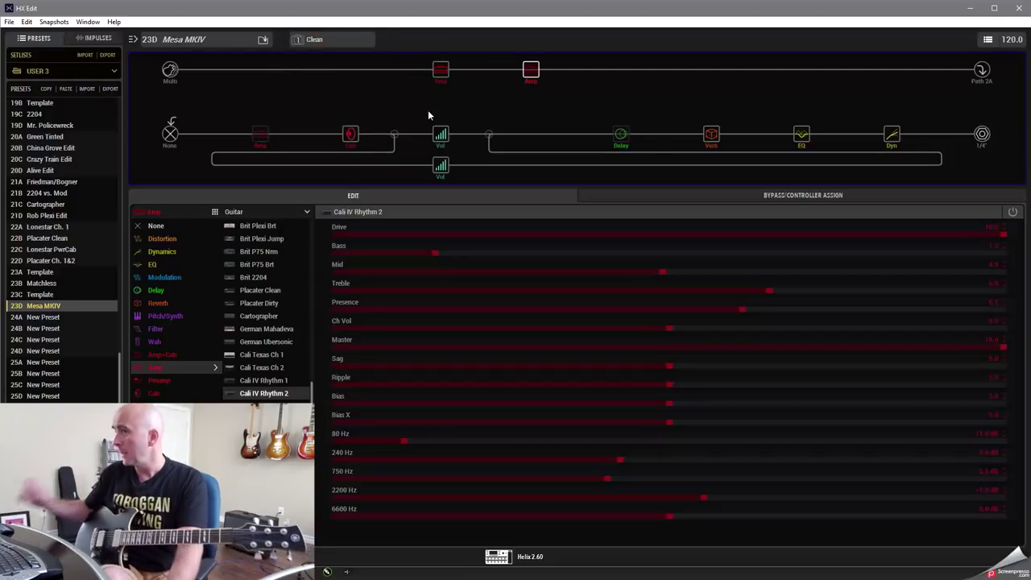
# - Compare the Cali IV Rhythm 1 amp settings between the Push and Clean snapshots
pyautogui.click(441, 70)
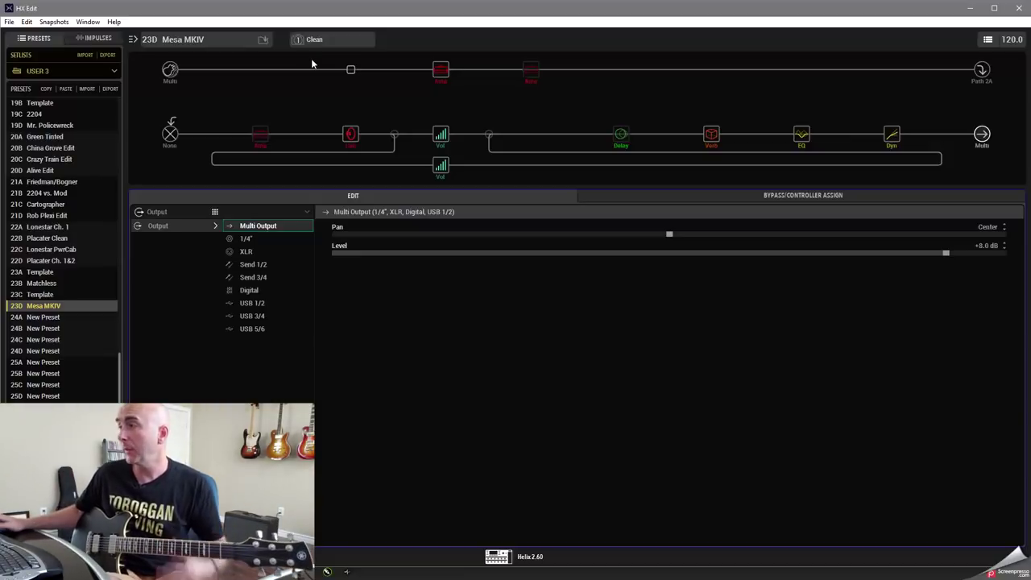
pyautogui.click(313, 44)
pyautogui.click(314, 67)
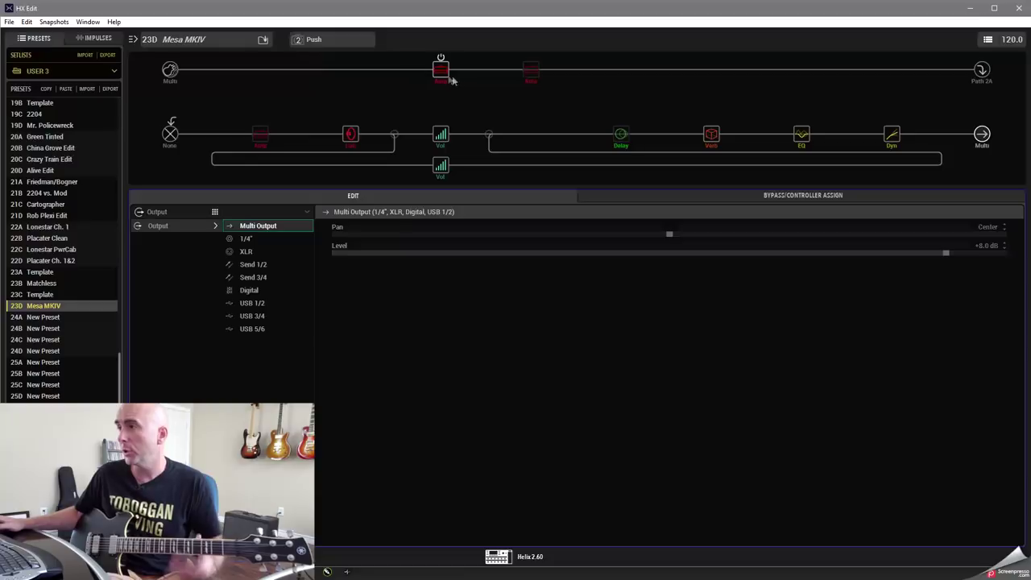
pyautogui.click(436, 74)
pyautogui.click(315, 41)
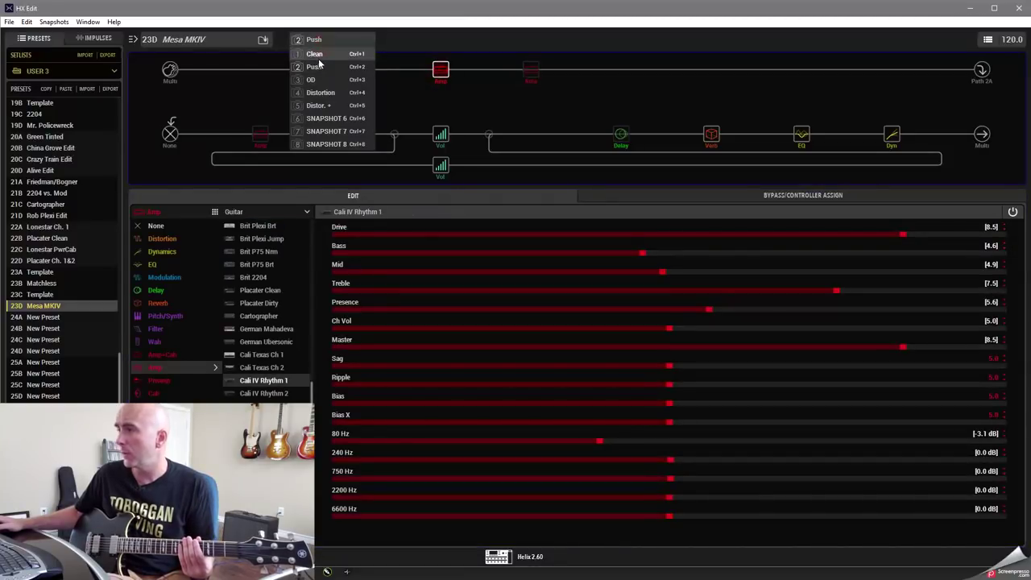
pyautogui.click(318, 59)
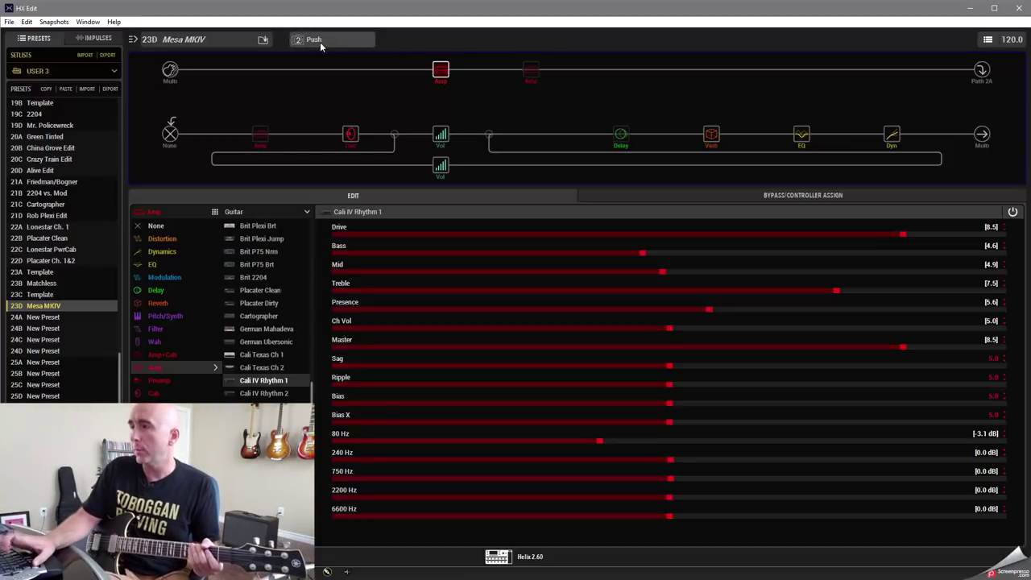
# - Examine the Cali IV Rhythm 2 amp, the crossover split and the upper branch's Gain block in the OD snapshot
pyautogui.click(530, 72)
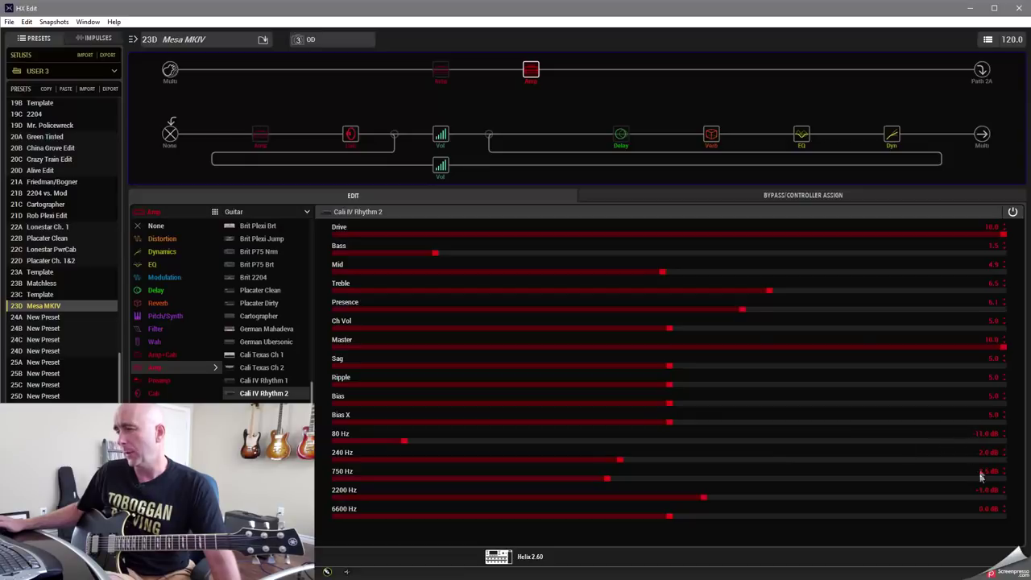
pyautogui.click(394, 134)
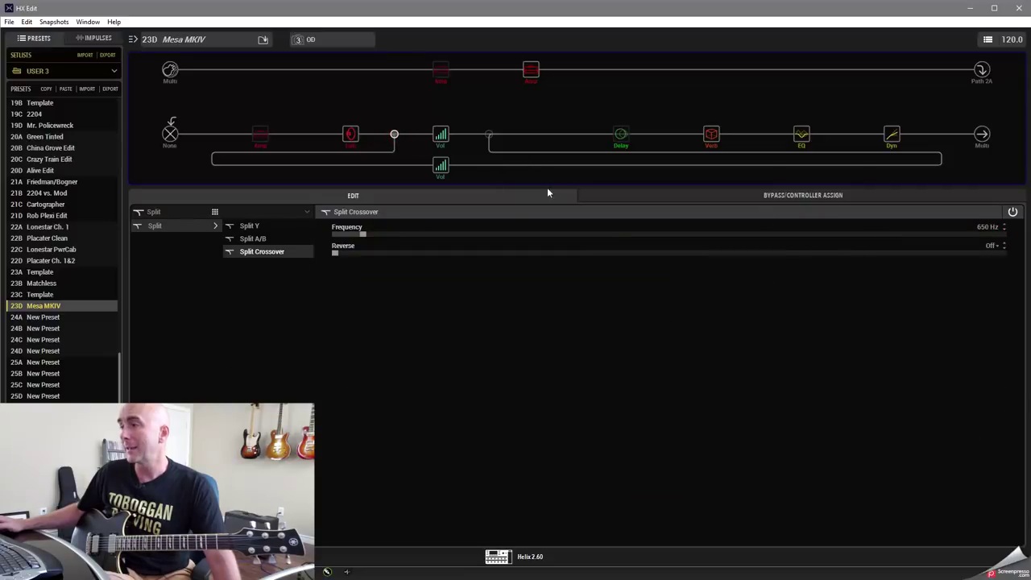
pyautogui.click(441, 133)
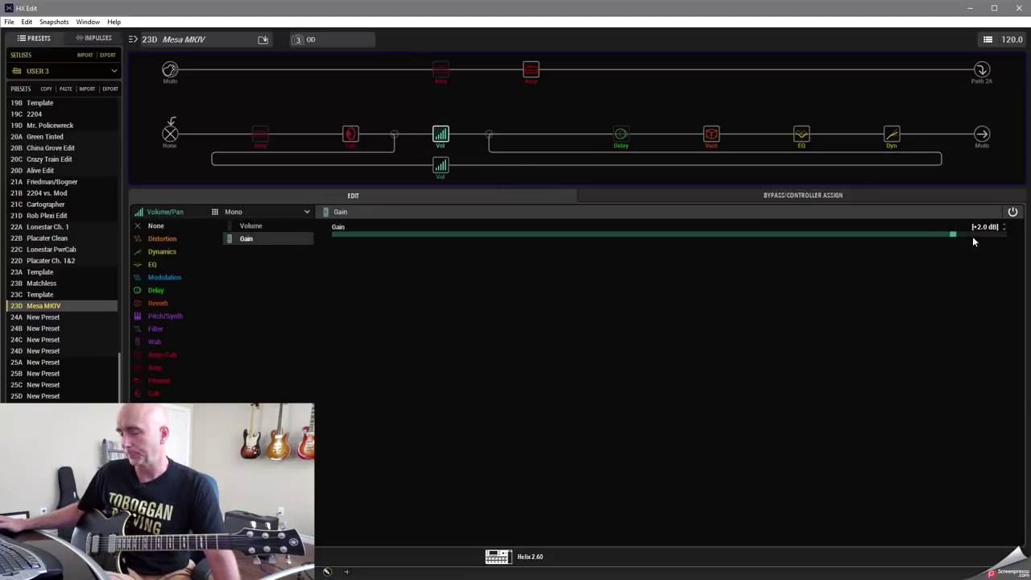
# - Compare the upper branch's Gain level across the Clean, OD, Distortion and Distor. + snapshots, finishing on OD
pyautogui.hotkey('ctrl', '1')
pyautogui.hotkey('ctrl', '3')
pyautogui.hotkey('ctrl', '4')
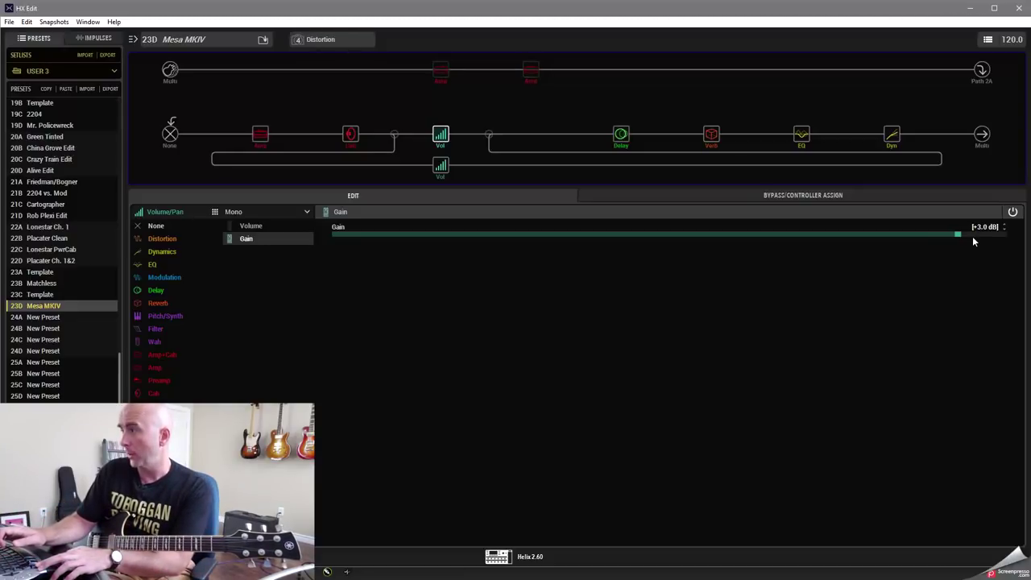
pyautogui.hotkey('ctrl', '3')
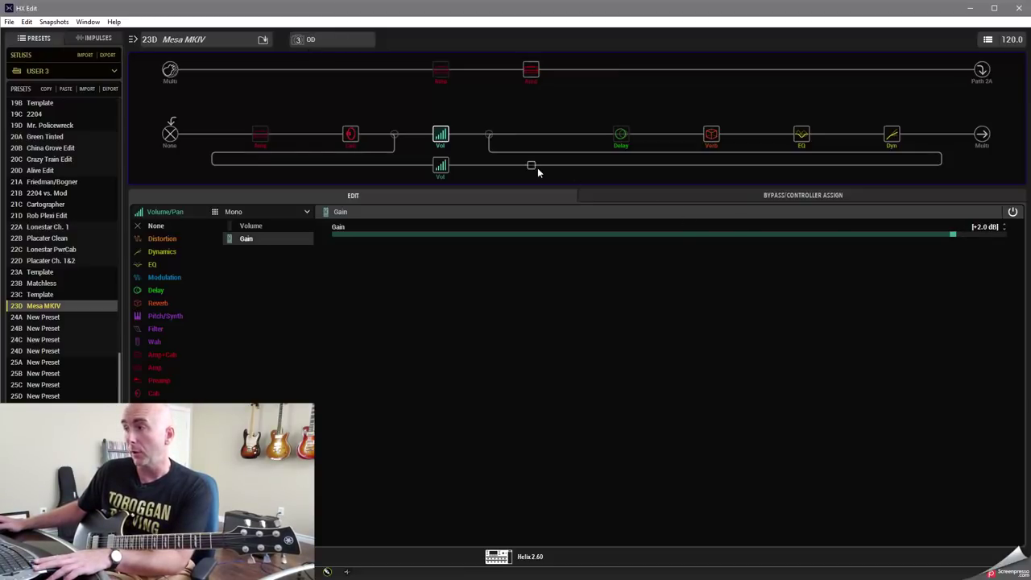
pyautogui.hotkey('ctrl', '4')
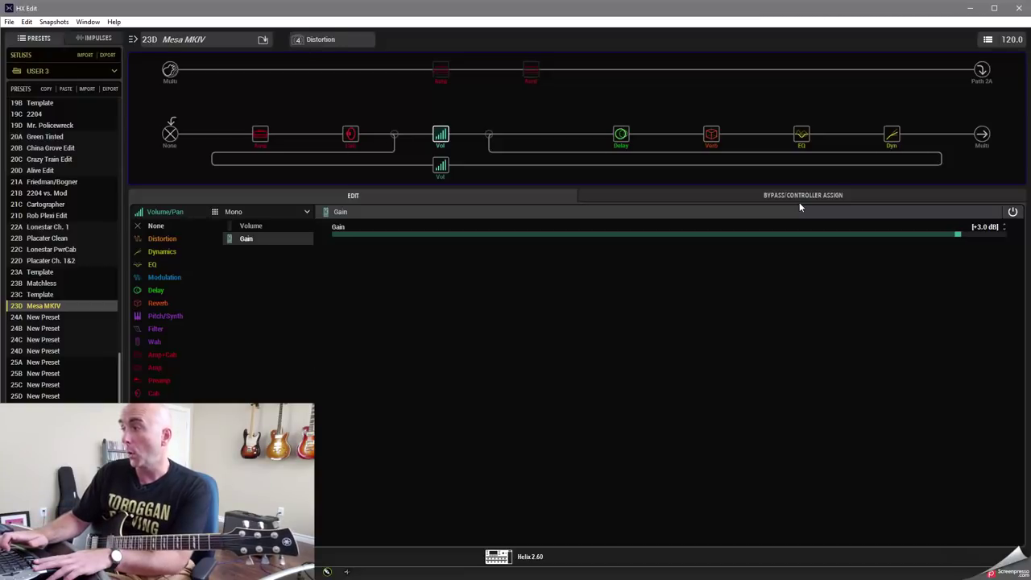
pyautogui.hotkey('ctrl', '5')
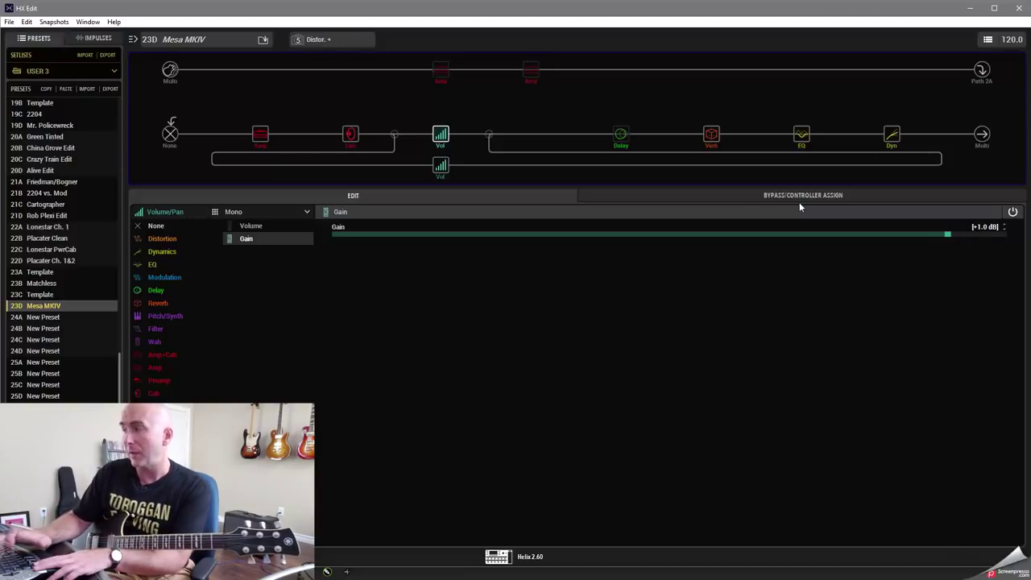
pyautogui.hotkey('ctrl', '3')
# - Compare the lower branch's Gain level across the Clean, Push, OD and Distortion snapshots
pyautogui.moveTo(443, 165)
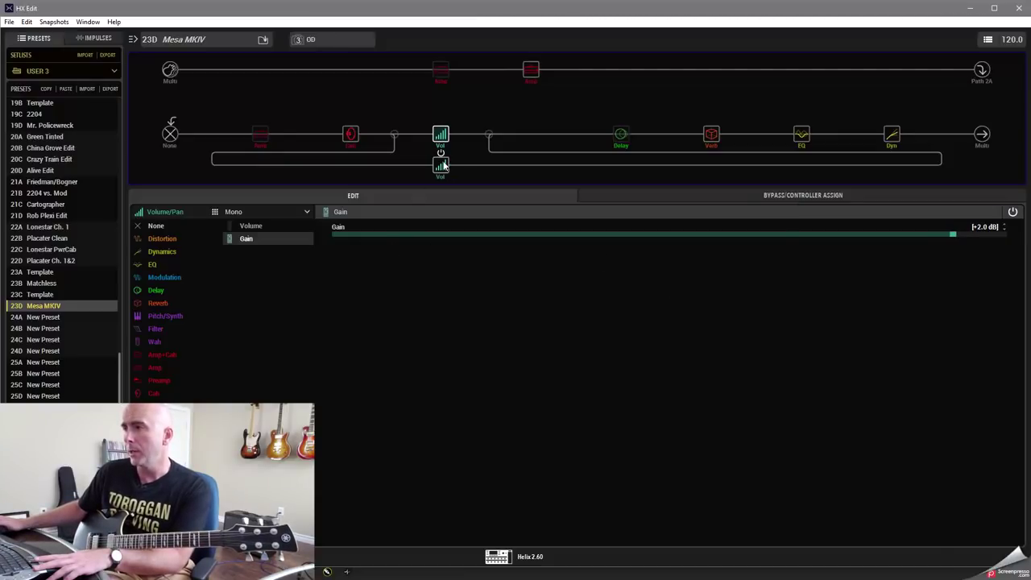
pyautogui.click(443, 165)
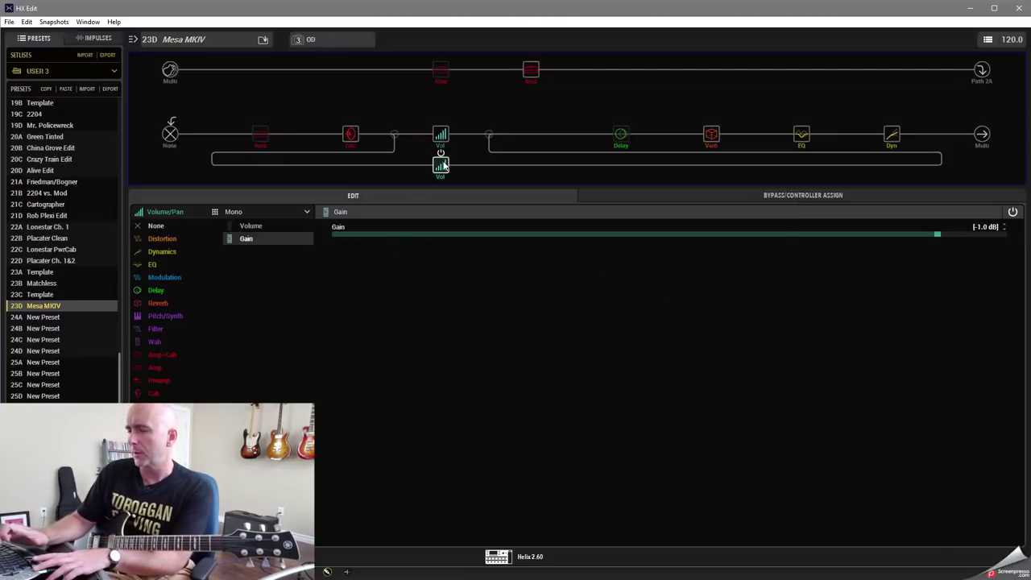
pyautogui.hotkey('ctrl', '1')
pyautogui.hotkey('ctrl', '2')
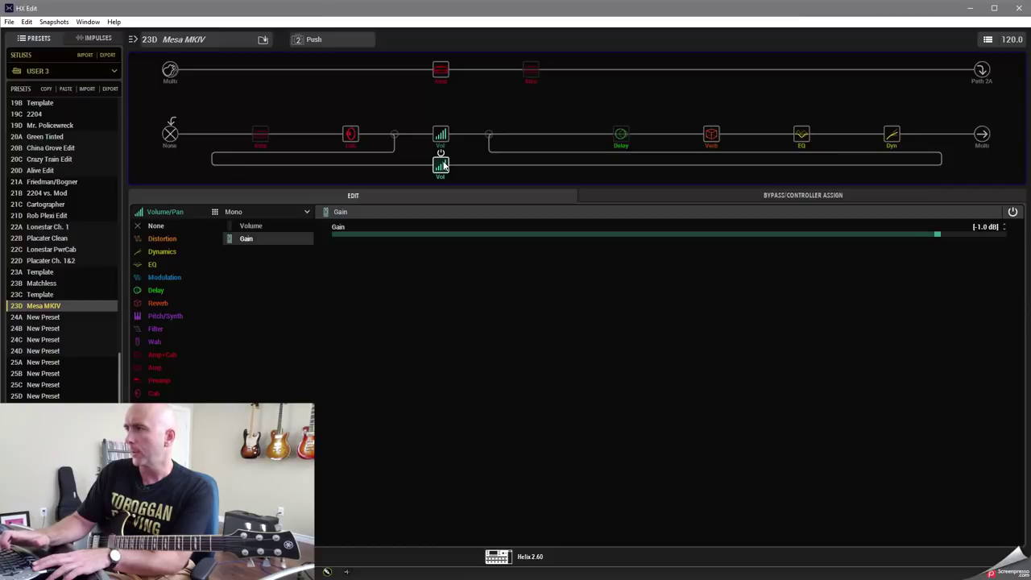
pyautogui.hotkey('ctrl', '3')
pyautogui.hotkey('ctrl', '4')
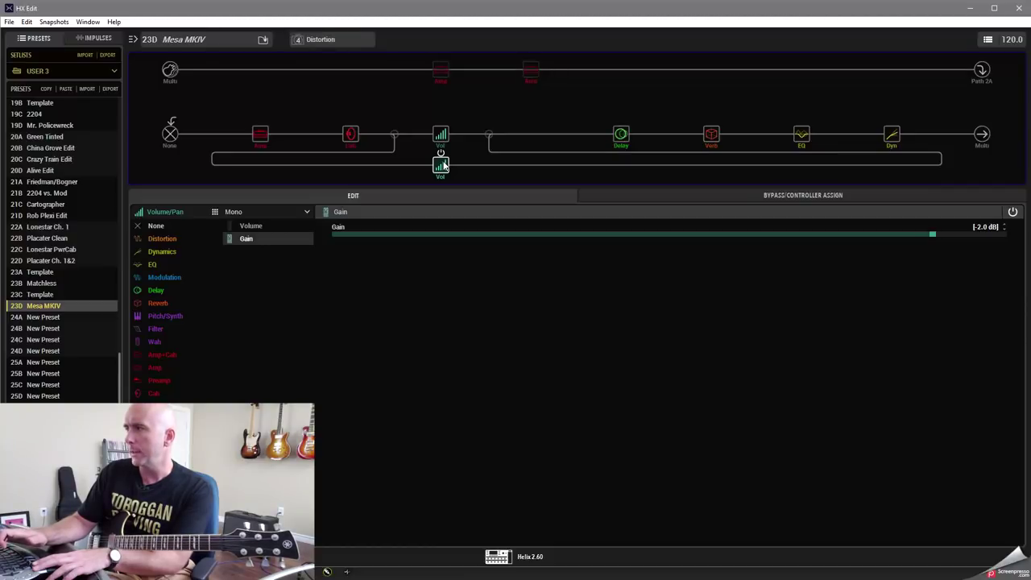
# - Check the lower branch's Gain level in the Distor. + snapshot and examine the Cali IV Rhythm 2 amp in the OD snapshot
pyautogui.hotkey('ctrl', '5')
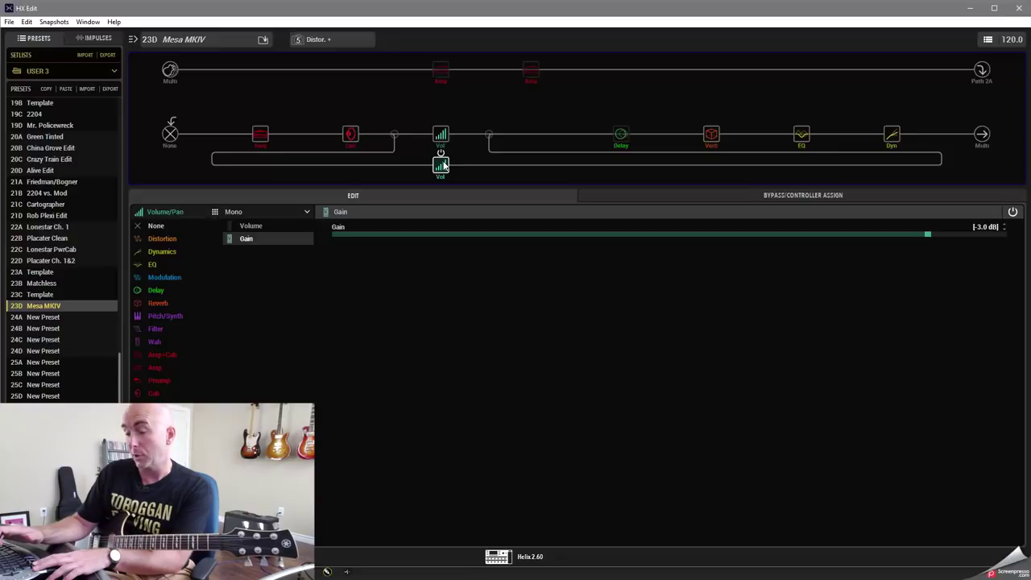
pyautogui.hotkey('ctrl', '3')
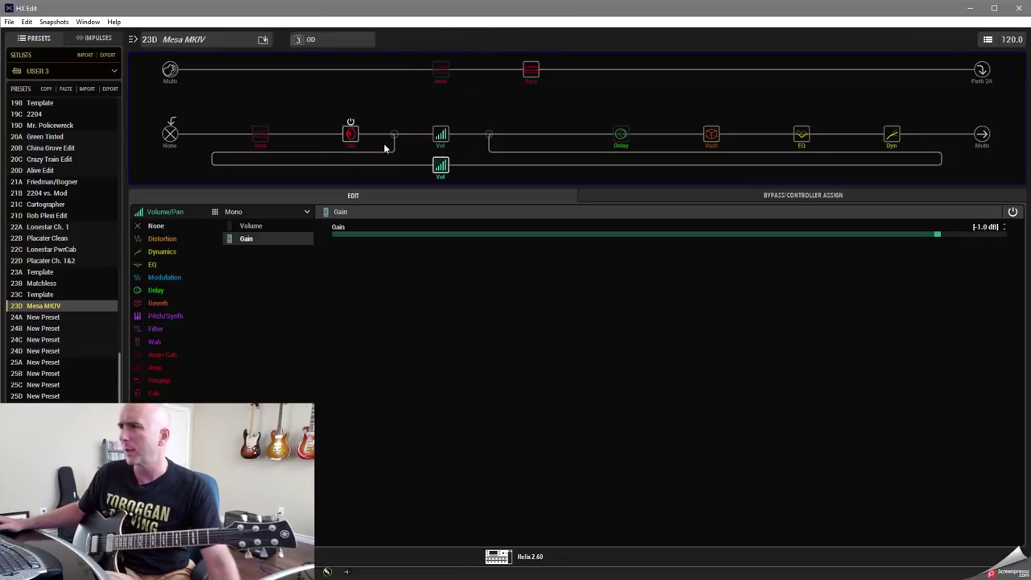
pyautogui.click(533, 76)
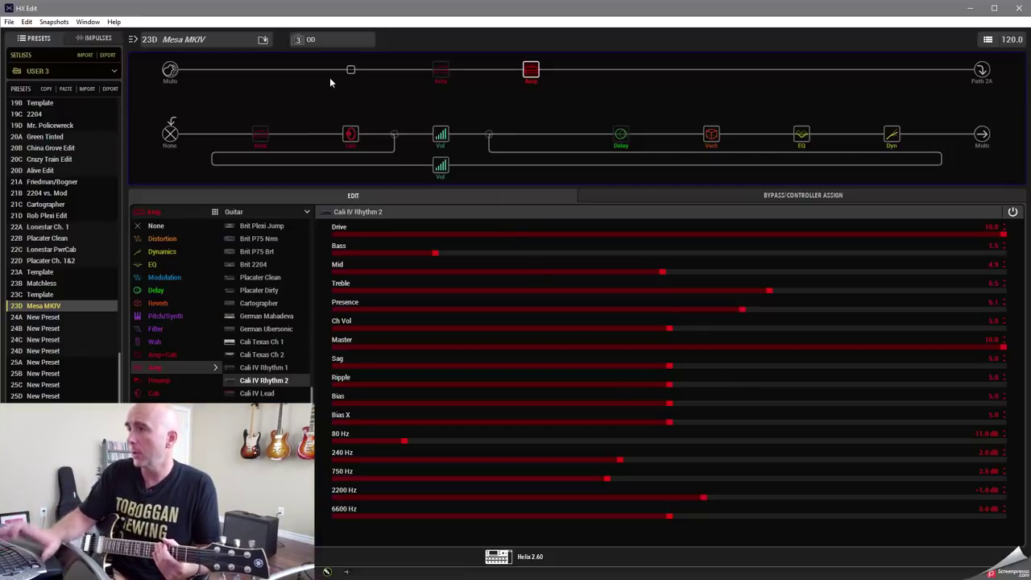
# - Examine the Cali IV Lead amp, Parametric EQ, Transistor Tape delay and Room reverb settings in the Distortion snapshot
pyautogui.click(259, 134)
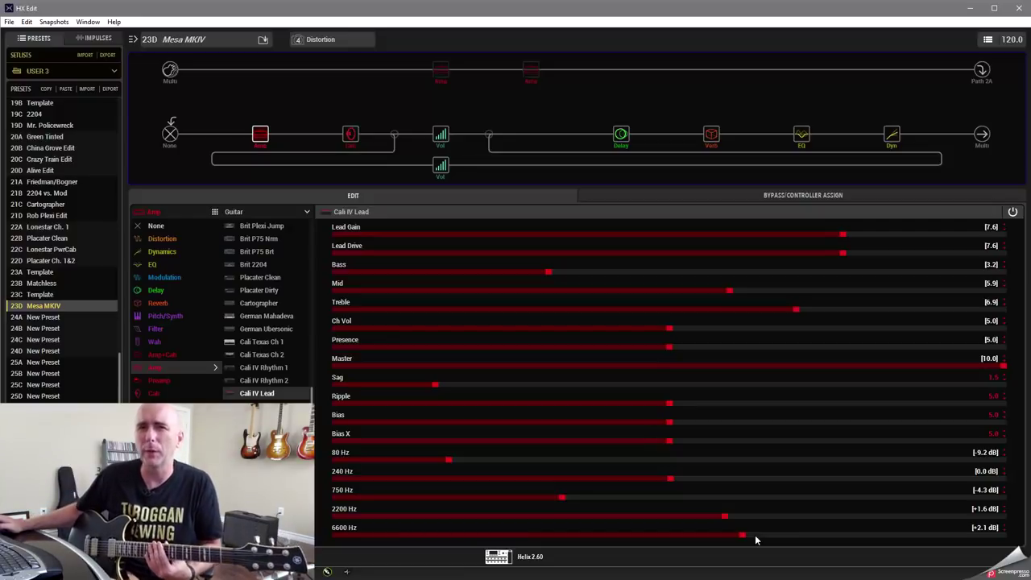
pyautogui.click(800, 135)
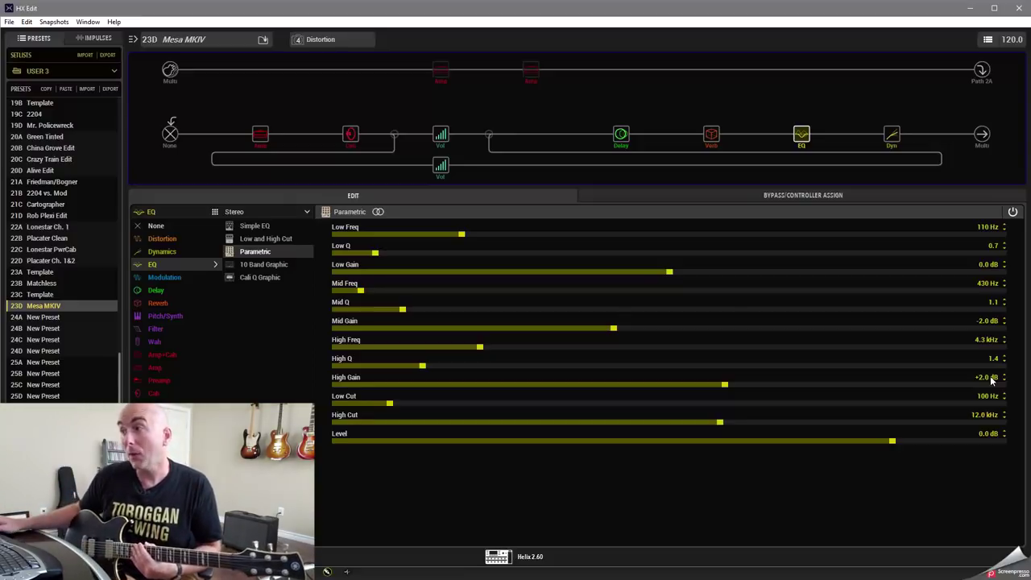
pyautogui.click(261, 135)
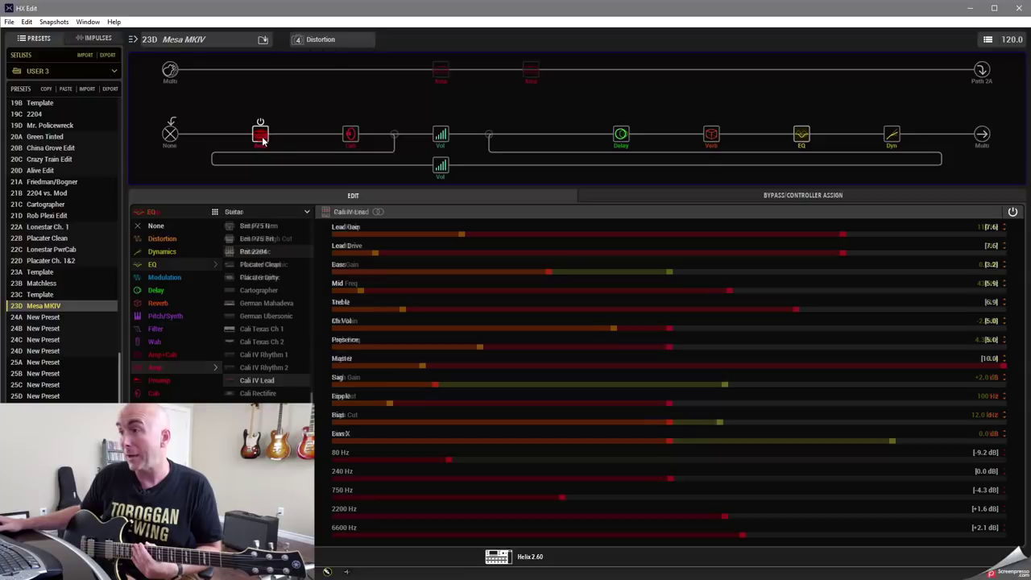
pyautogui.click(620, 137)
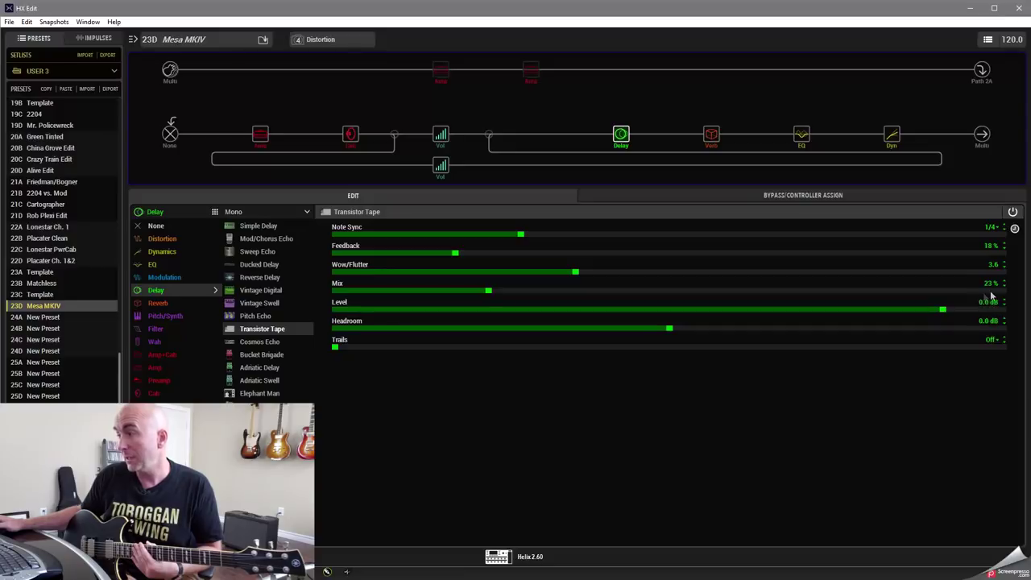
pyautogui.click(712, 135)
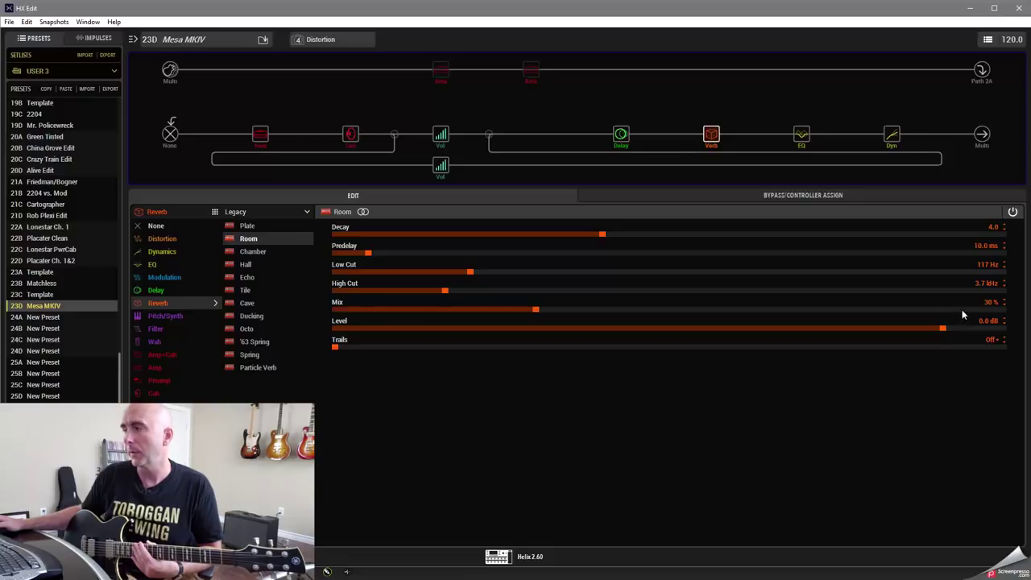
pyautogui.click(260, 139)
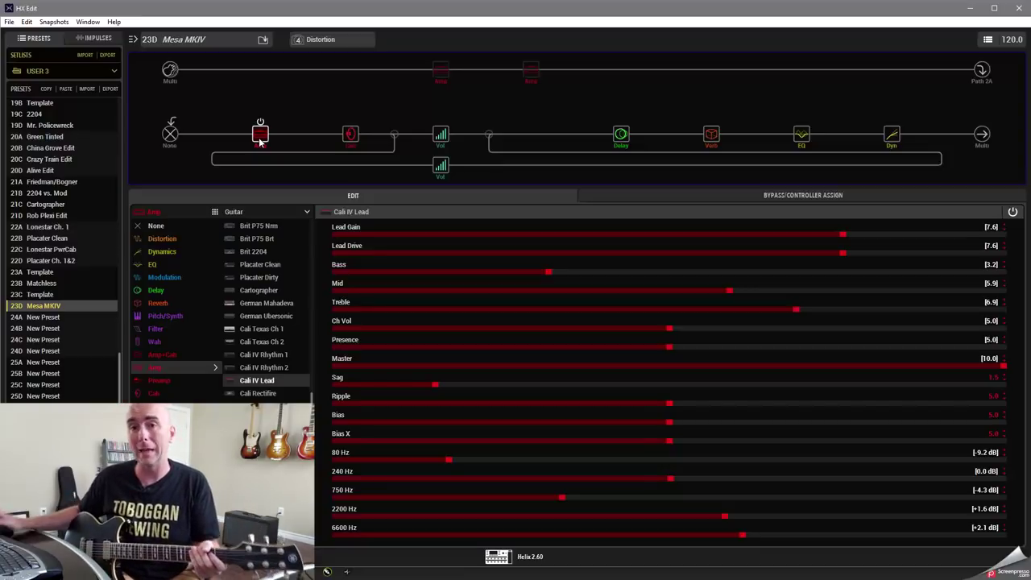
# - Set the upper branch's Gain block to +2.0 dB in the Distortion snapshot and save the preset
pyautogui.click(440, 134)
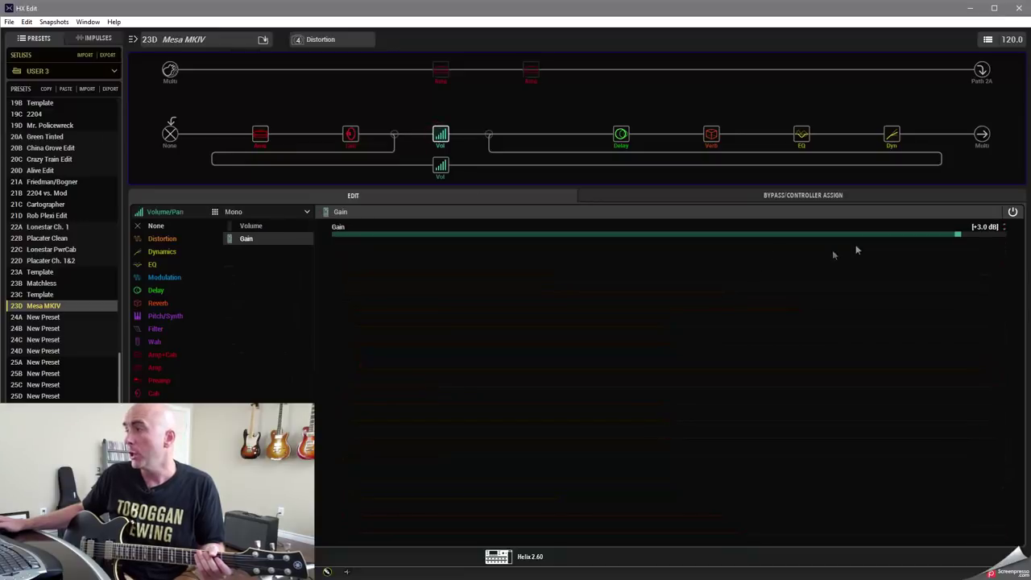
pyautogui.scroll(-9, 901, 234)
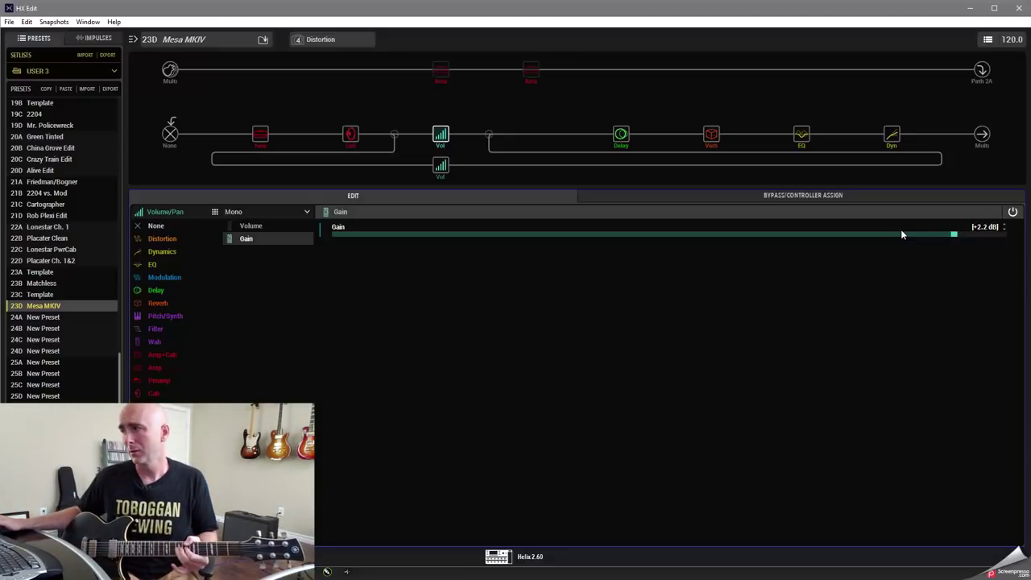
pyautogui.scroll(1, 902, 234)
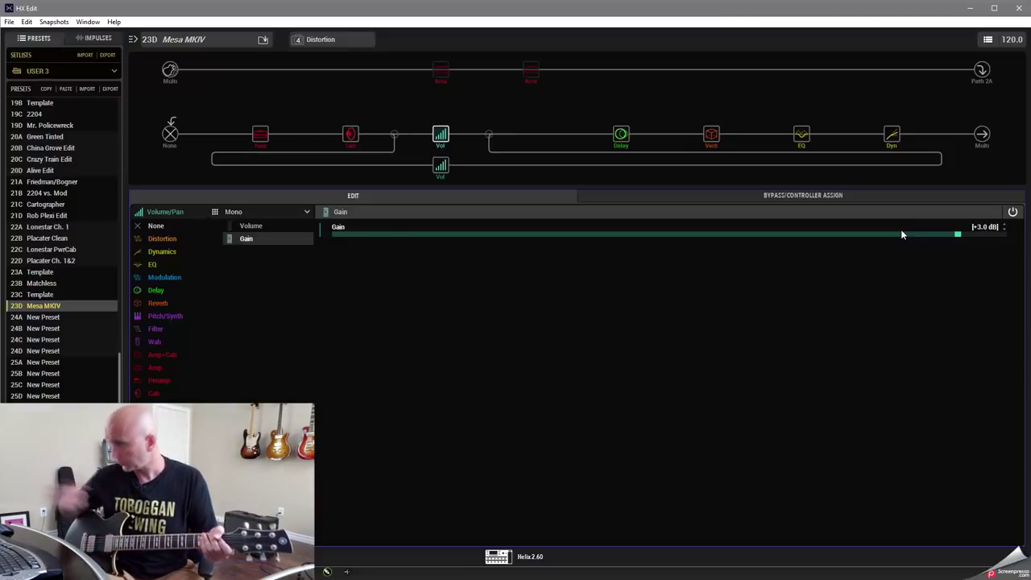
pyautogui.scroll(-8, 903, 233)
pyautogui.scroll(-2, 902, 234)
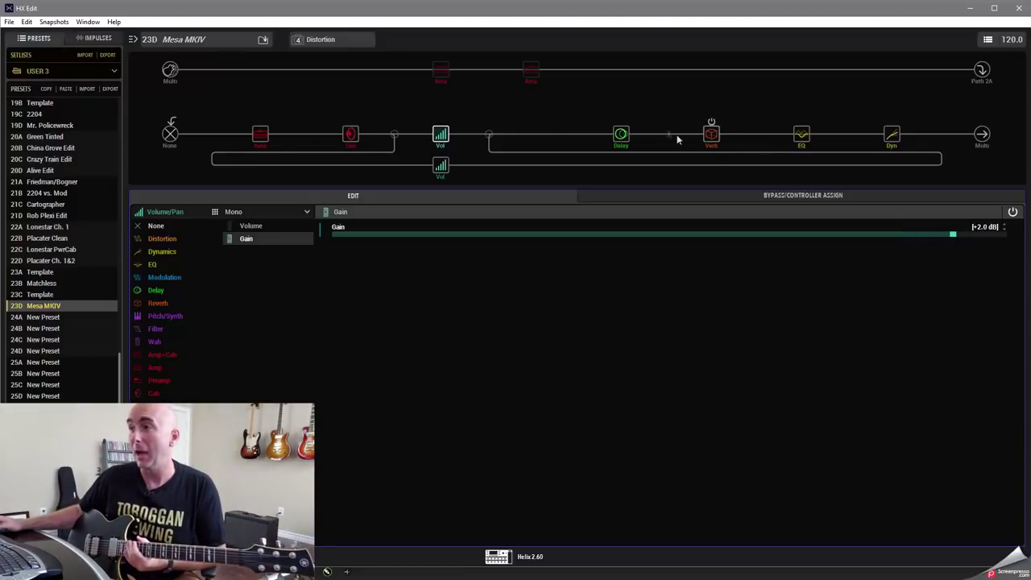
pyautogui.click(262, 43)
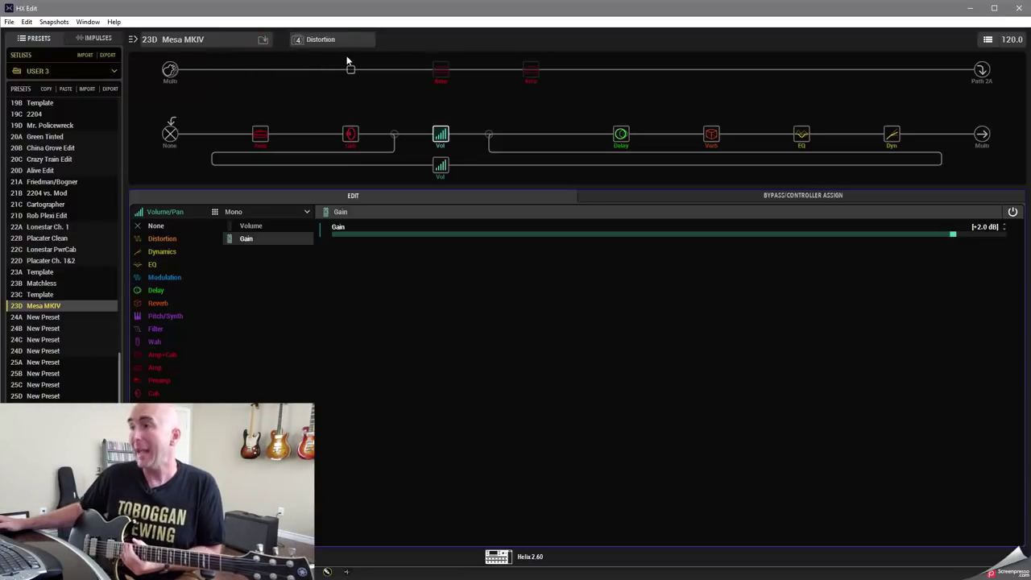
# - Examine the Cali IV Lead amp and 4x12 Cali V30 cab settings in the Distor. + snapshot
pyautogui.click(260, 133)
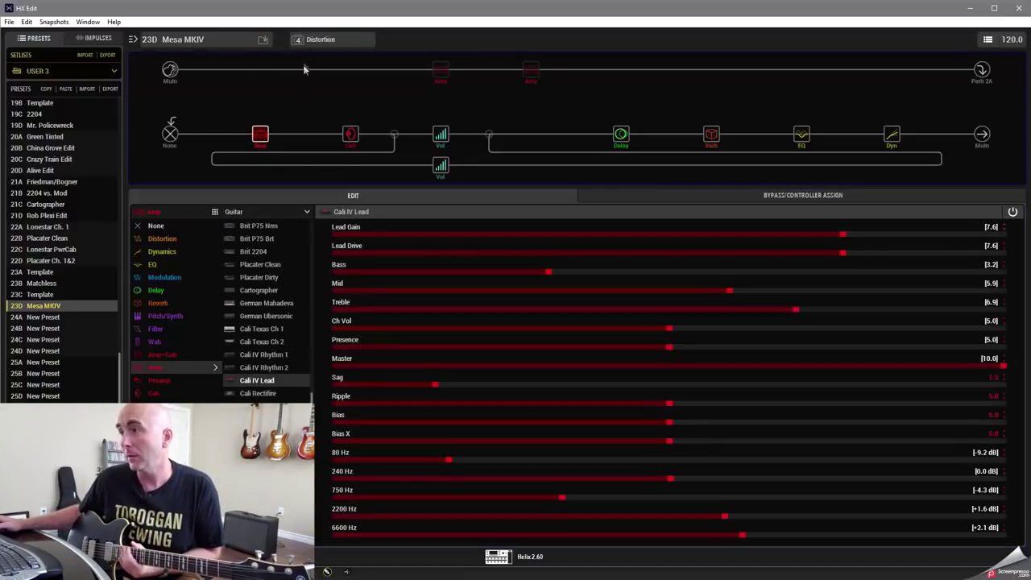
pyautogui.click(308, 44)
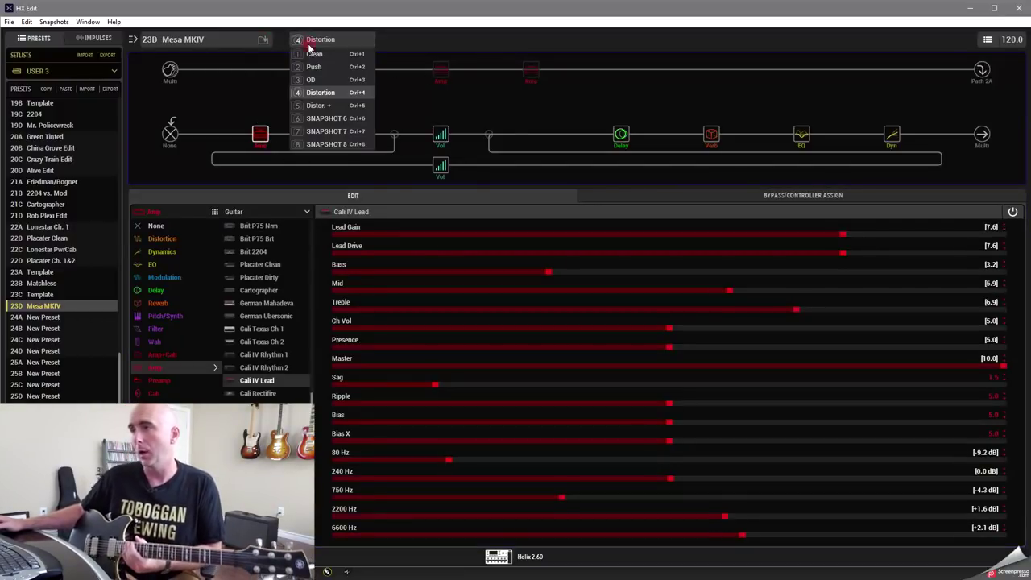
pyautogui.click(319, 104)
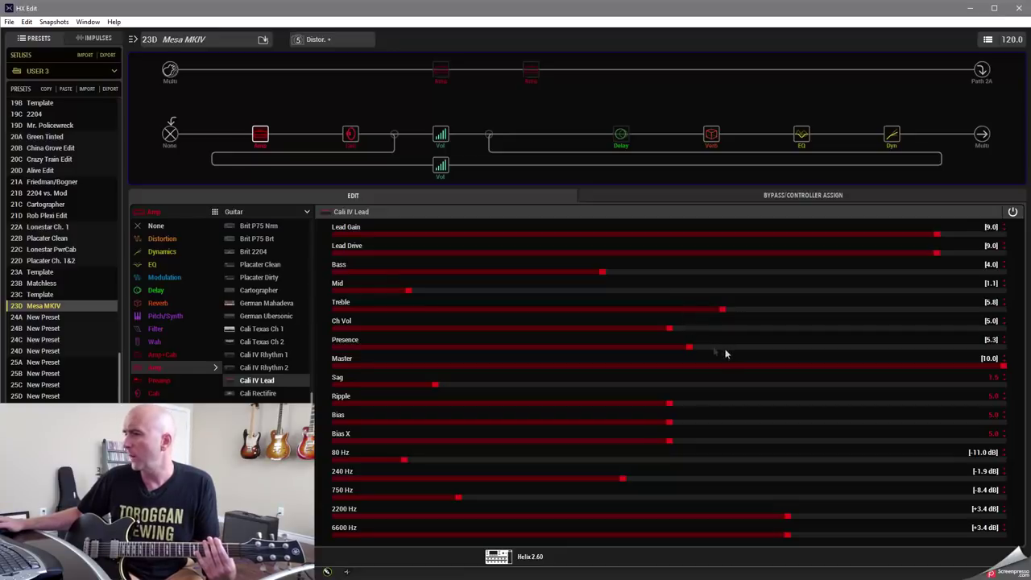
pyautogui.click(354, 137)
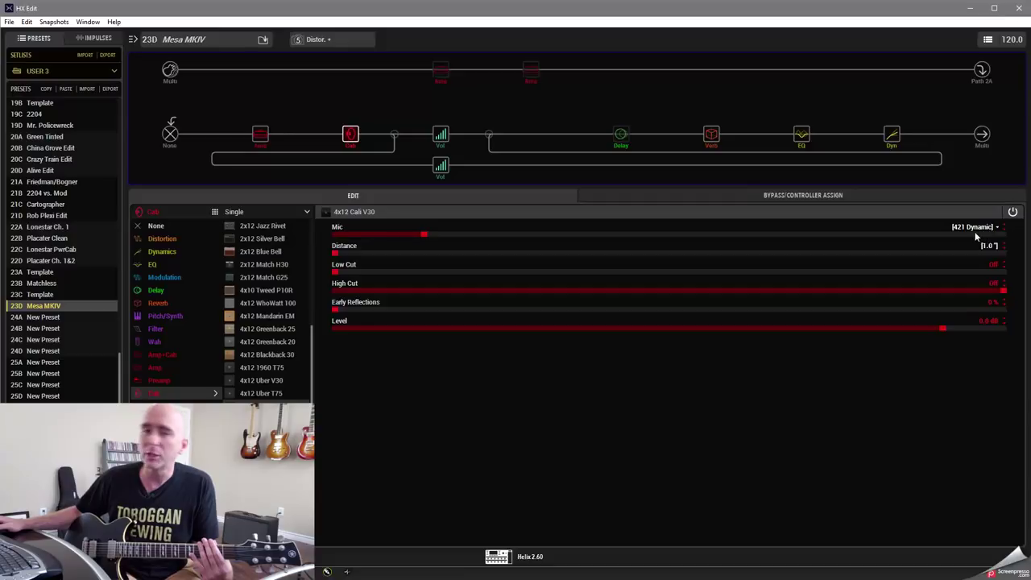